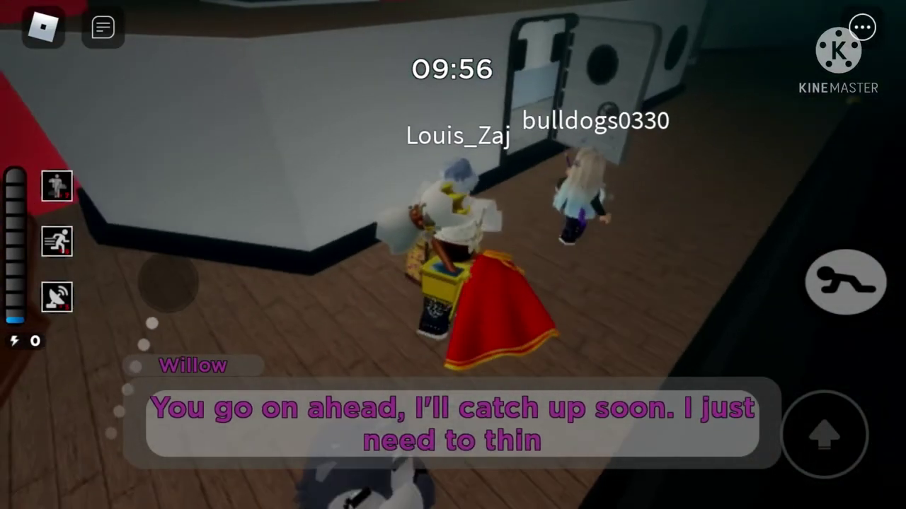
mouse_move(116, 431)
left_mouse_down()
mouse_move(225, 240)
mouse_move(378, 364)
left_mouse_up()
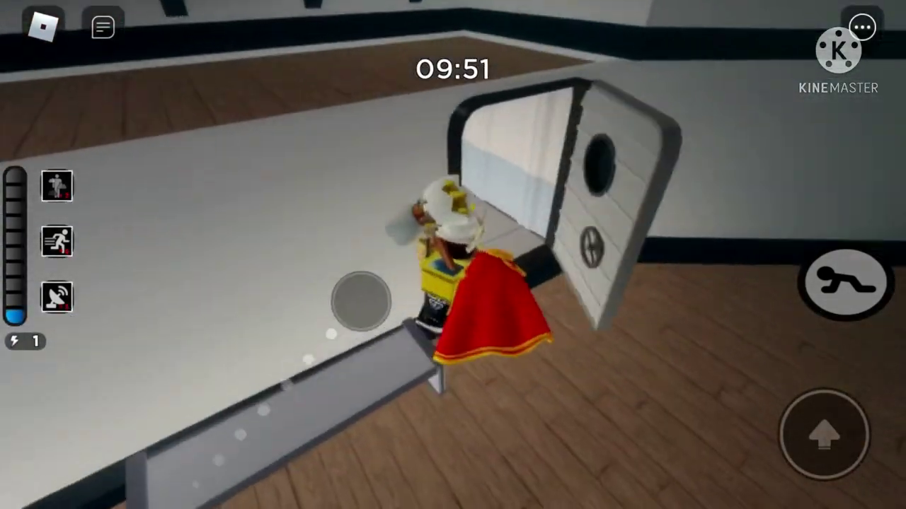
mouse_move(335, 280)
left_mouse_down()
mouse_move(251, 232)
mouse_move(176, 226)
left_mouse_up()
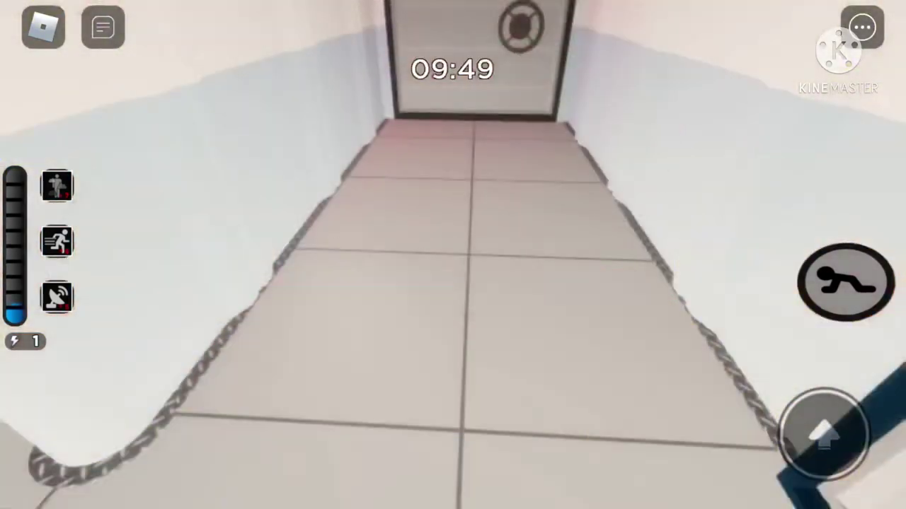
left_click_drag(147, 387, 68, 370)
mouse_move(184, 354)
left_mouse_down()
mouse_move(244, 228)
mouse_move(81, 283)
mouse_move(117, 445)
mouse_move(78, 318)
mouse_move(73, 327)
left_mouse_up()
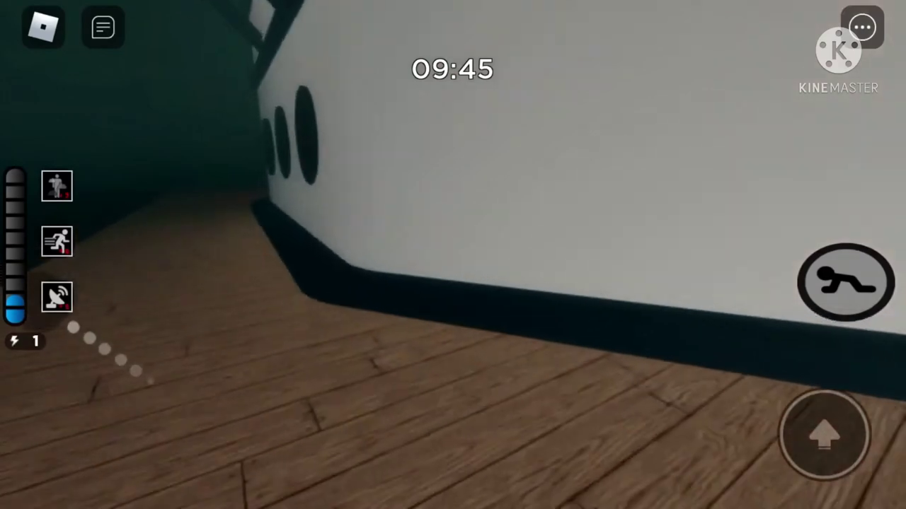